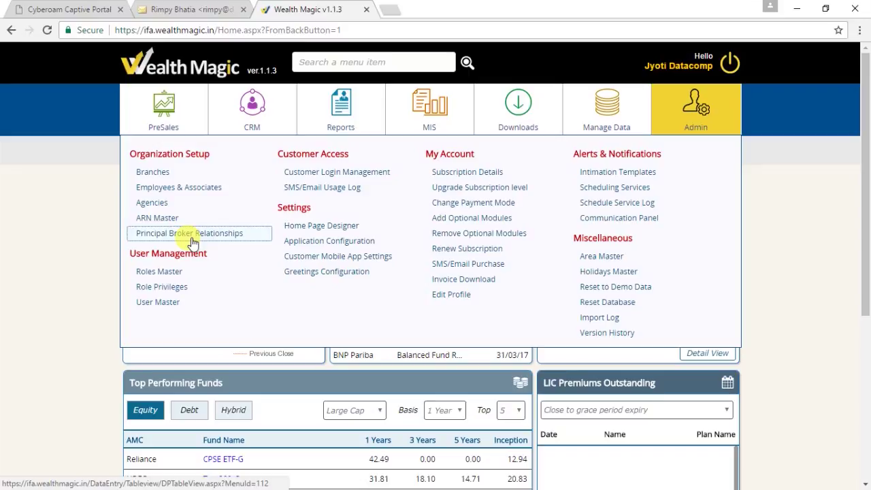
- Open the Branches list, view a blank new-branch form, then return to the admin overview
left_click(159, 175)
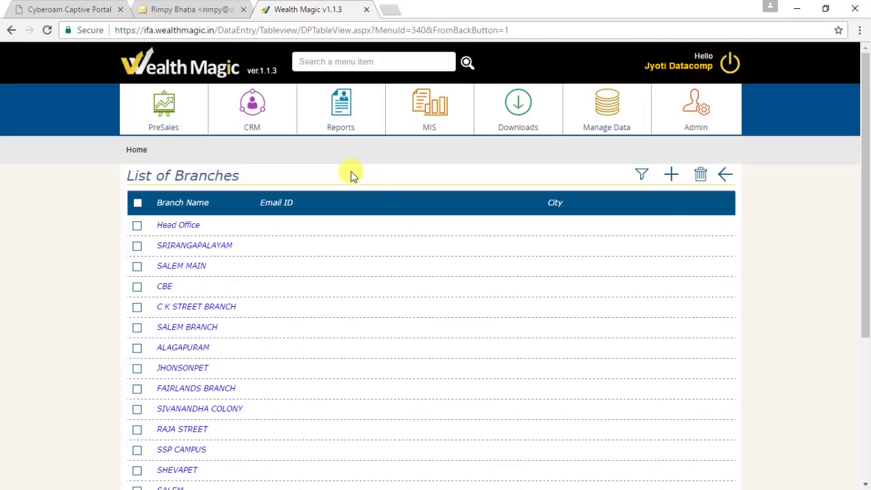
left_click(671, 174)
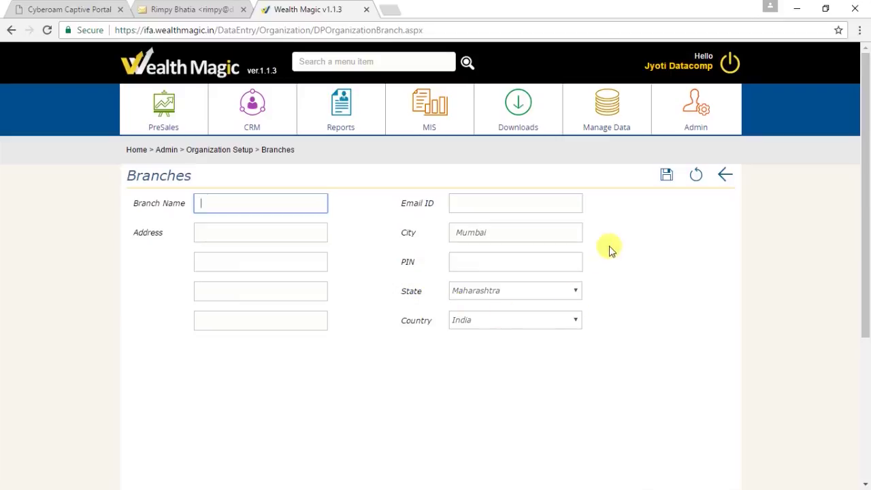
left_click(725, 179)
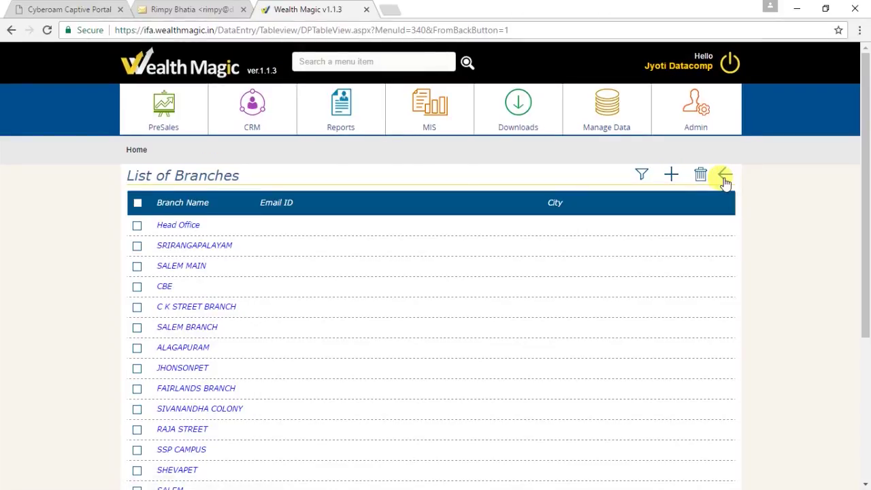
left_click(694, 123)
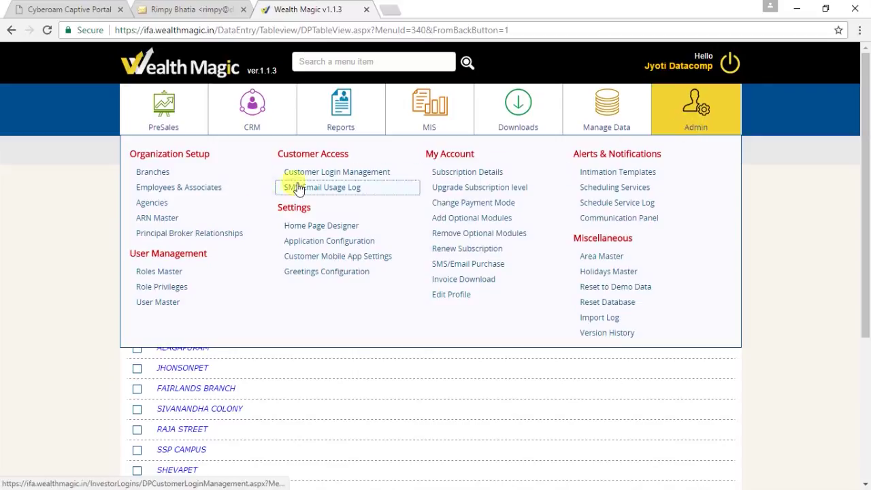
- Start a new Employees & Associates record and list its person Type choices
left_click(228, 193)
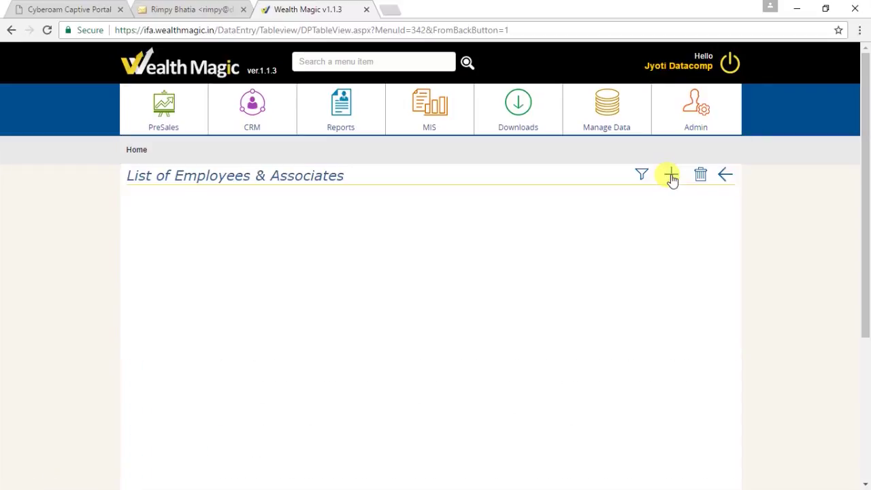
left_click(672, 177)
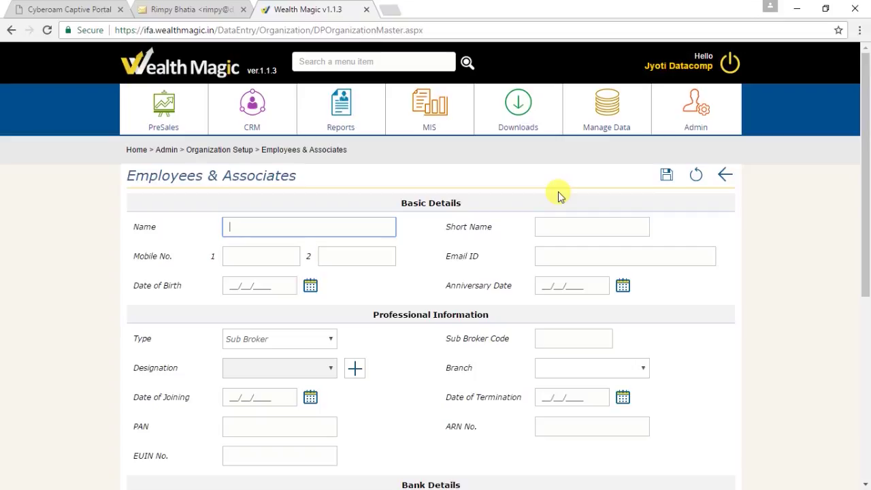
left_click(330, 345)
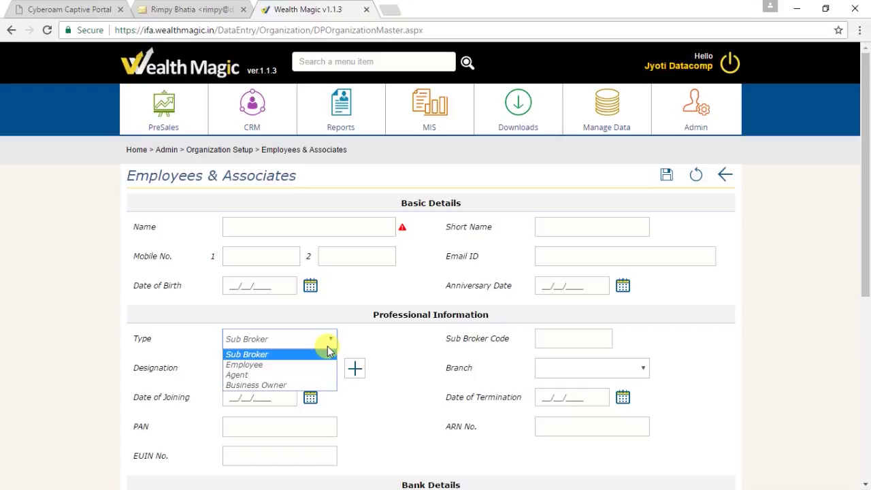
- Set the person Type to Employee and scroll to see Employee Code and Sales Profile
left_click(328, 350)
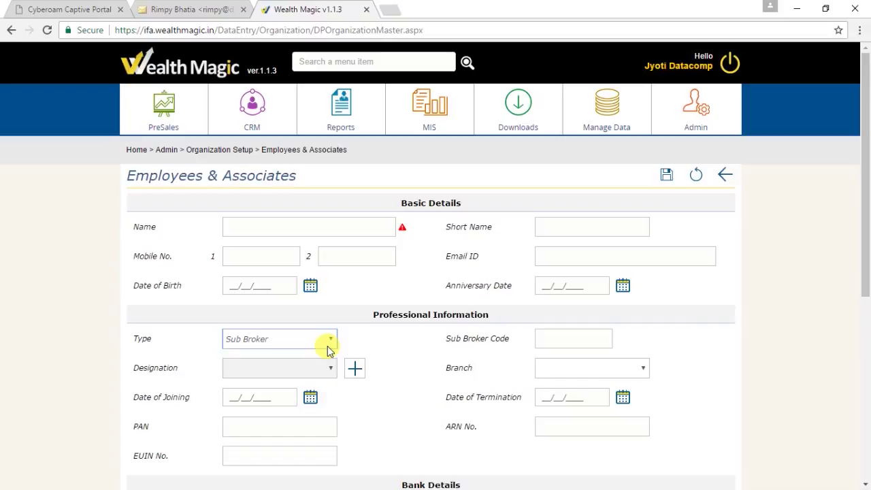
left_click(327, 345)
key("Down")
key("Return")
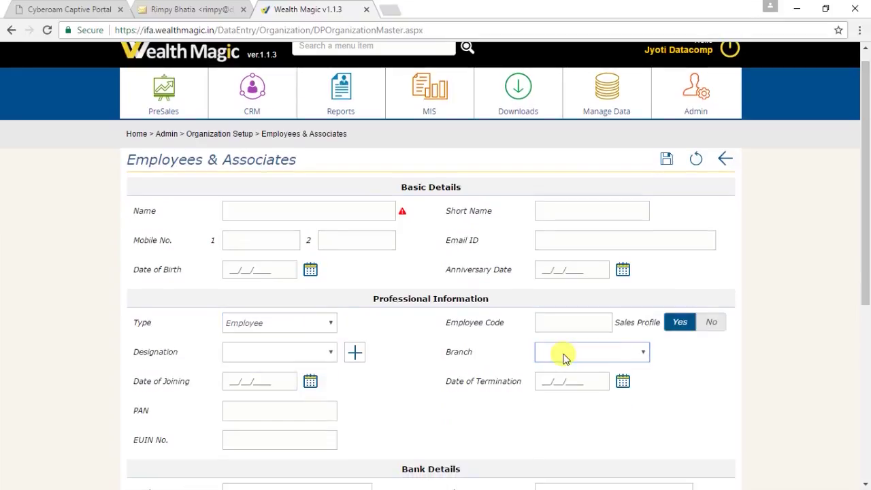
scroll(563, 355, "down", 1)
scroll(564, 356, "down", 2)
scroll(564, 354, "down", 2)
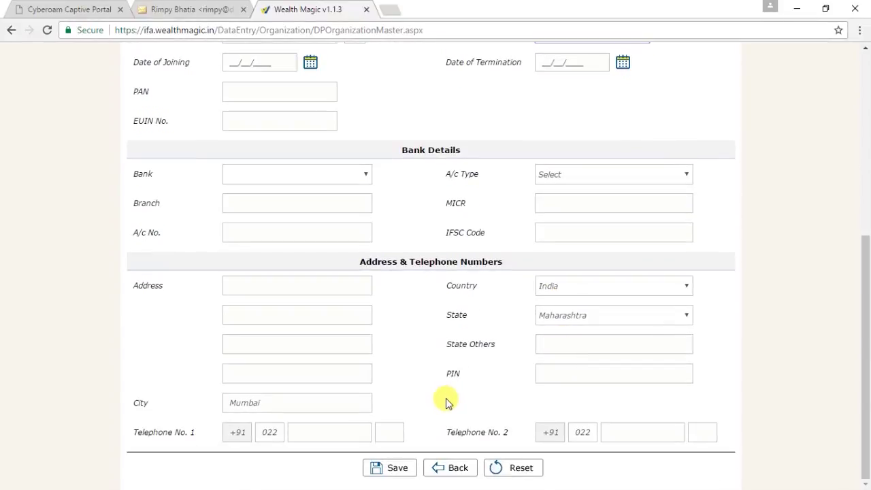
scroll(446, 398, "up", 5)
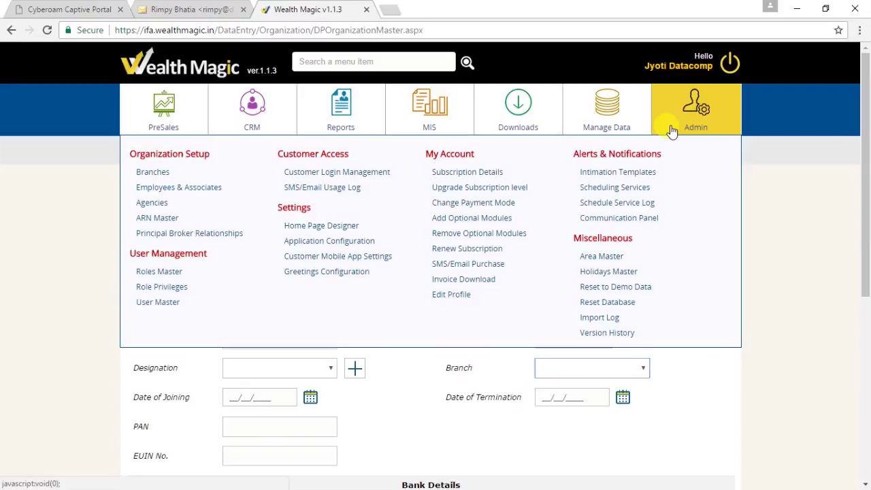
mouse_move(696, 109)
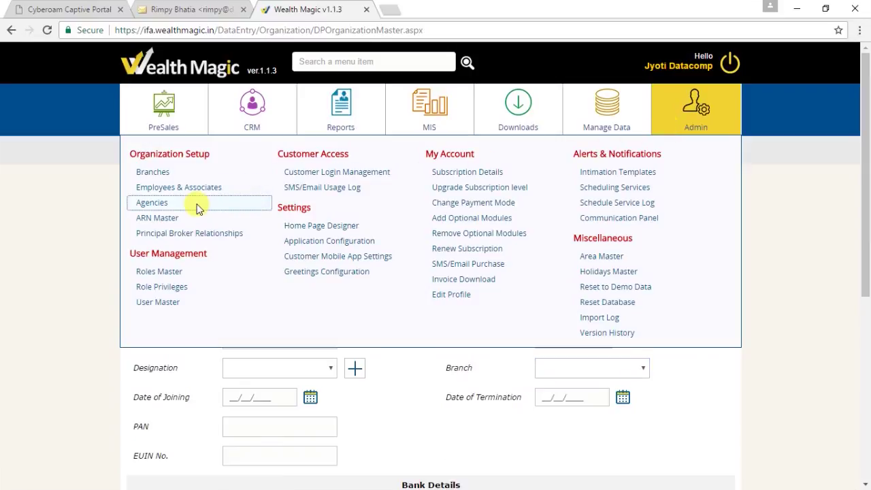
- Start a new agency from the List of Agencies and show its agency type choices
left_click(197, 208)
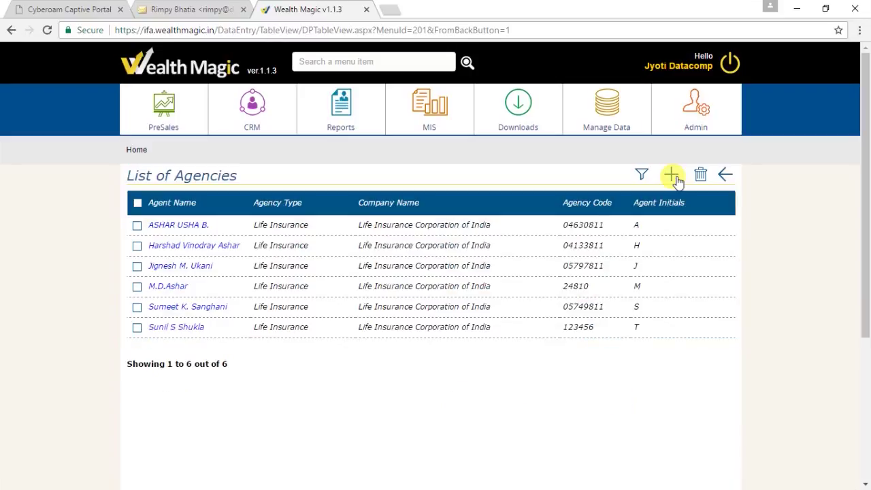
left_click(677, 181)
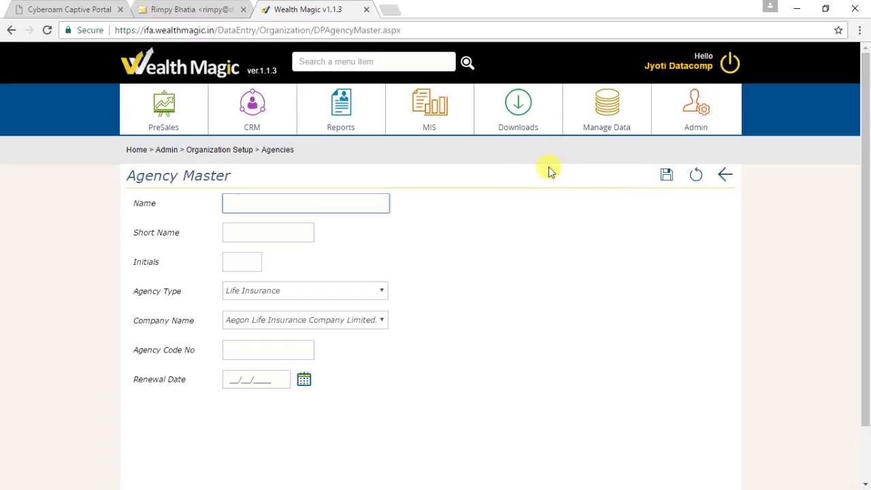
left_click(303, 293)
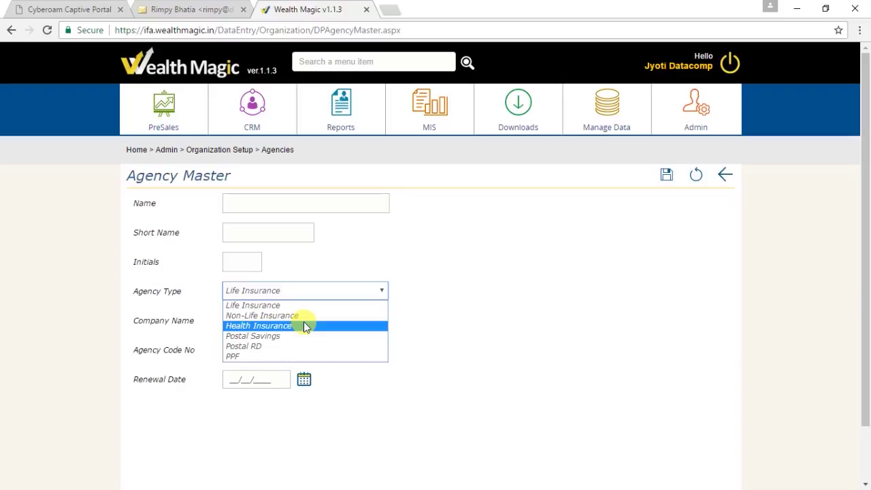
left_click(439, 323)
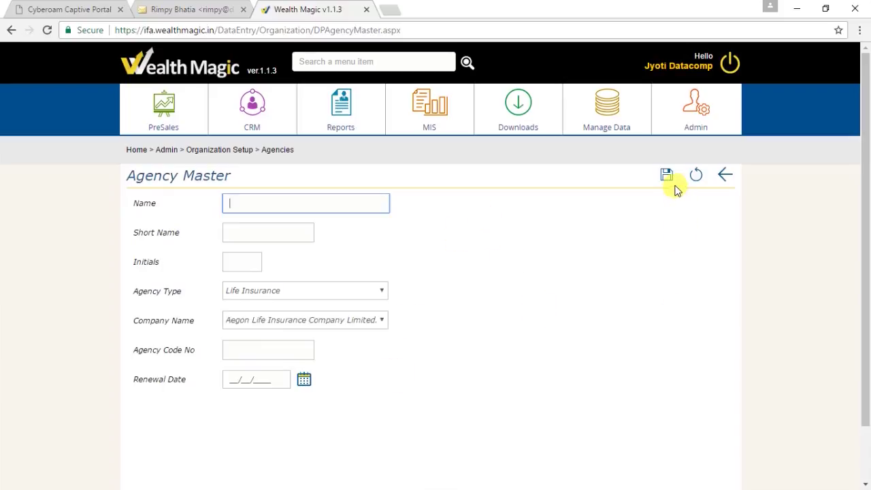
- Start a new ARN holder record and review the AMCs Empanelled list, choosing none
left_click(705, 116)
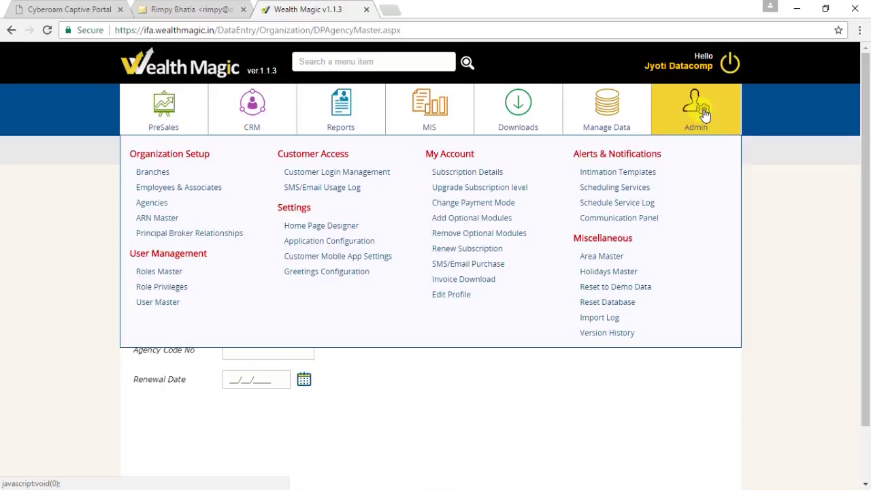
left_click(197, 219)
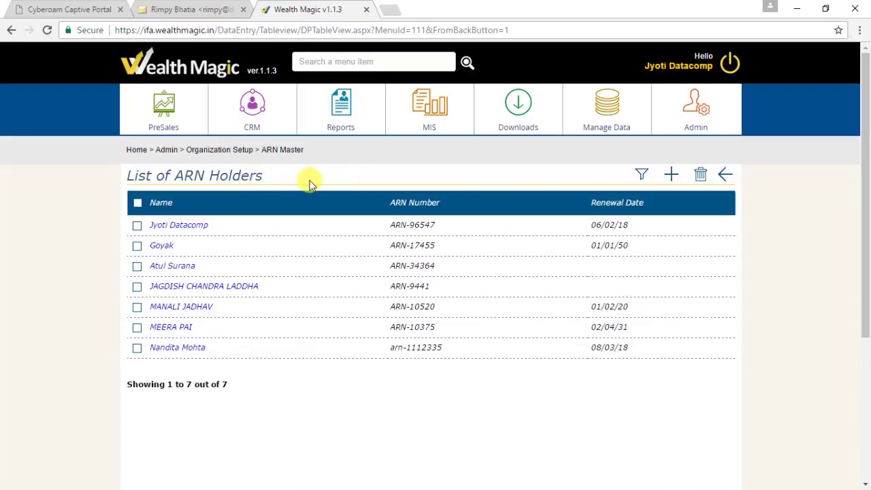
left_click(671, 175)
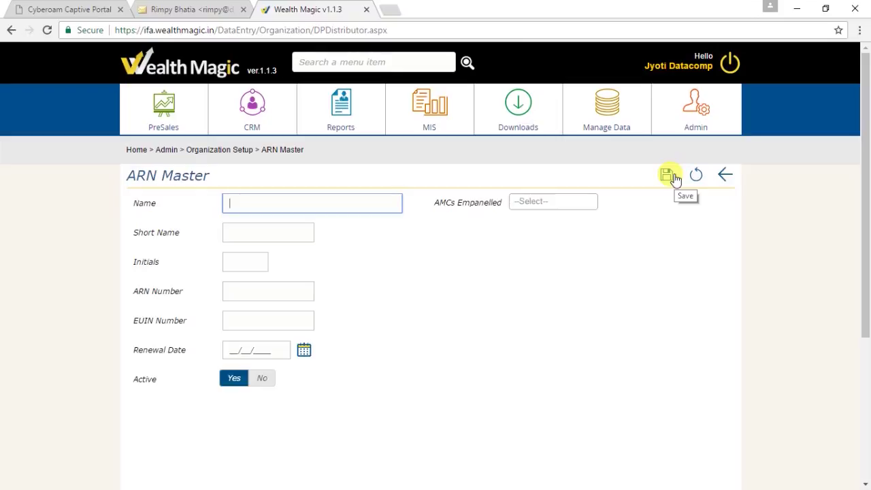
left_click(597, 204)
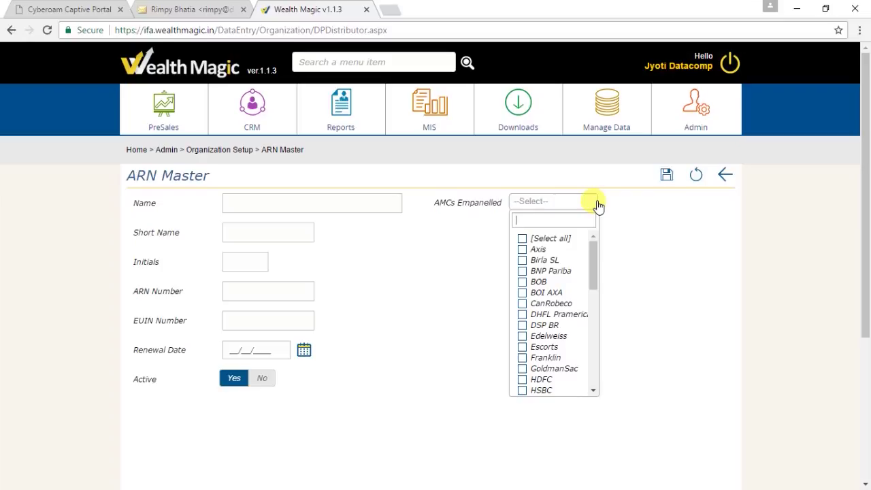
left_click(401, 279)
- Enter ARN Number ARN-123456 and EUIN Number E123456, leaving the form unsaved
left_click(285, 291)
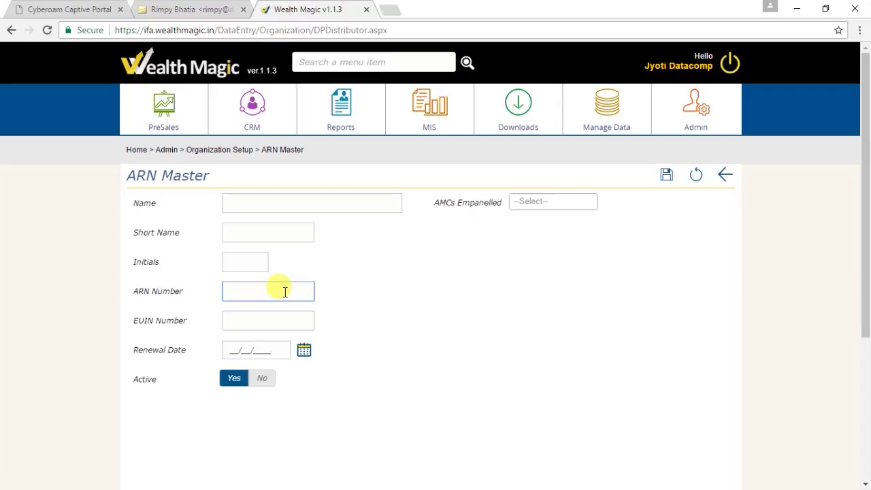
type("A")
type("RN")
type("-")
type("12")
type("3456")
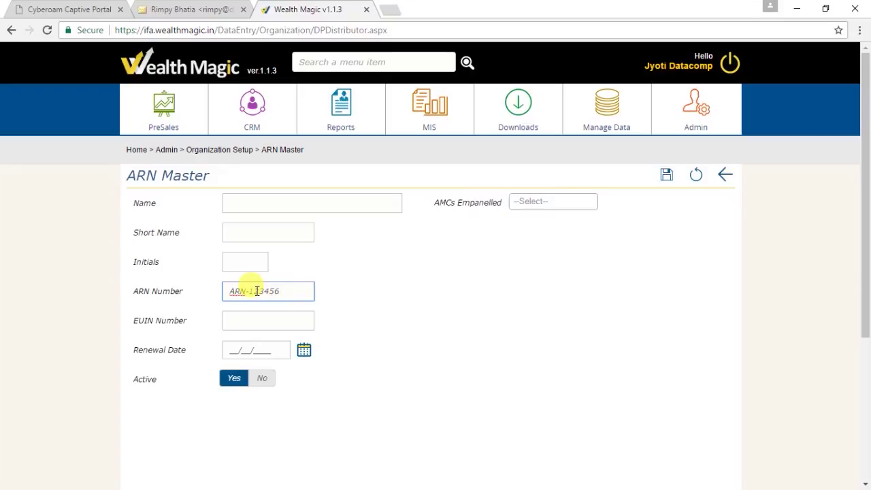
left_click(256, 318)
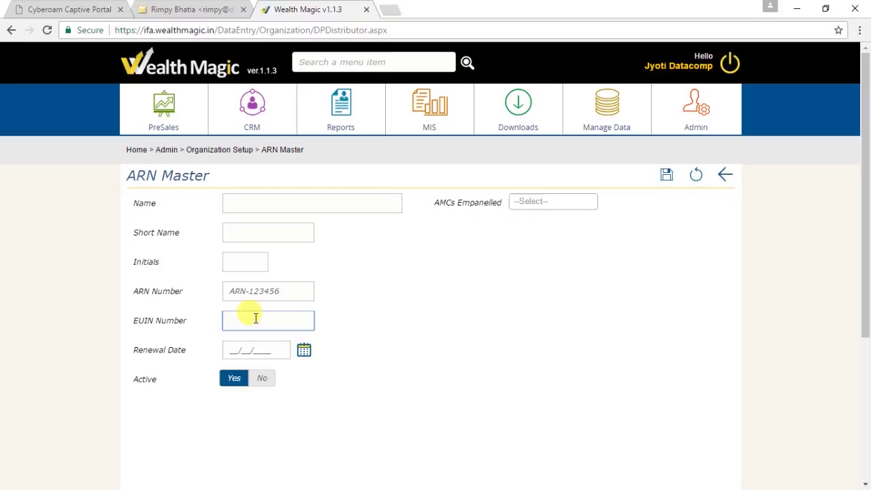
type("E")
type("123")
type("456")
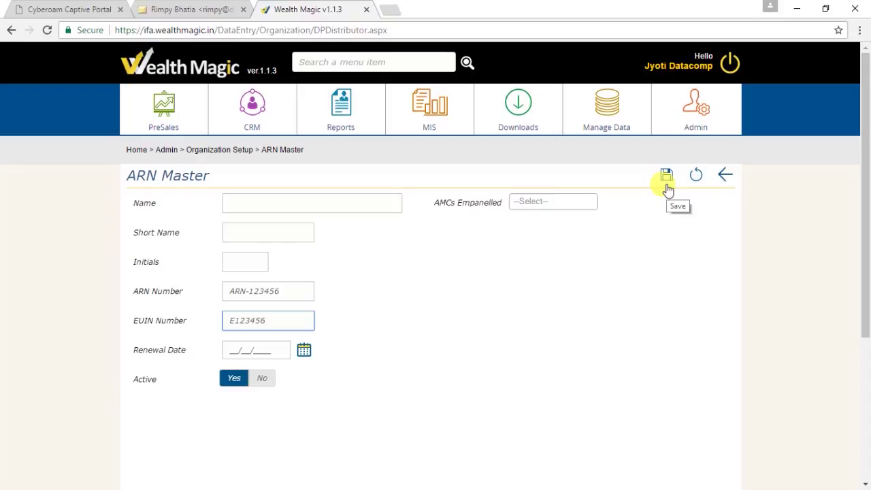
left_click(697, 133)
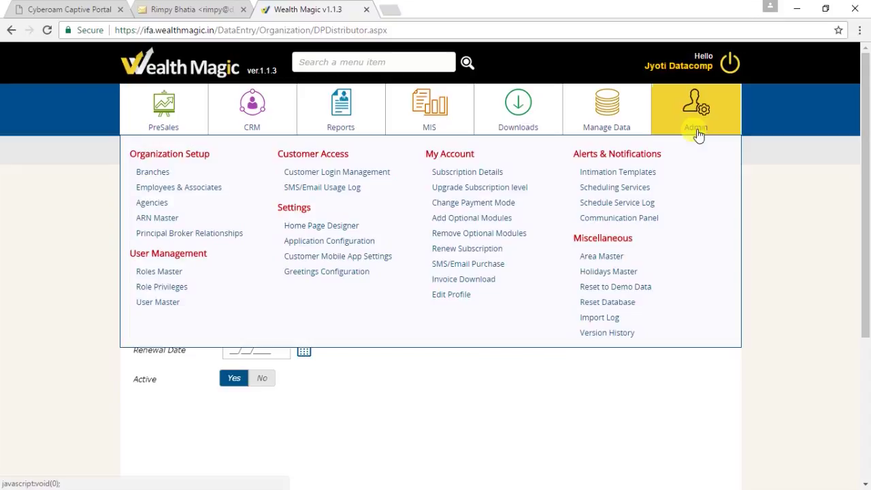
- Start a new record from the List of Principal Brokers, leaving Name, Short Name, Email and ARN No. empty
left_click(202, 238)
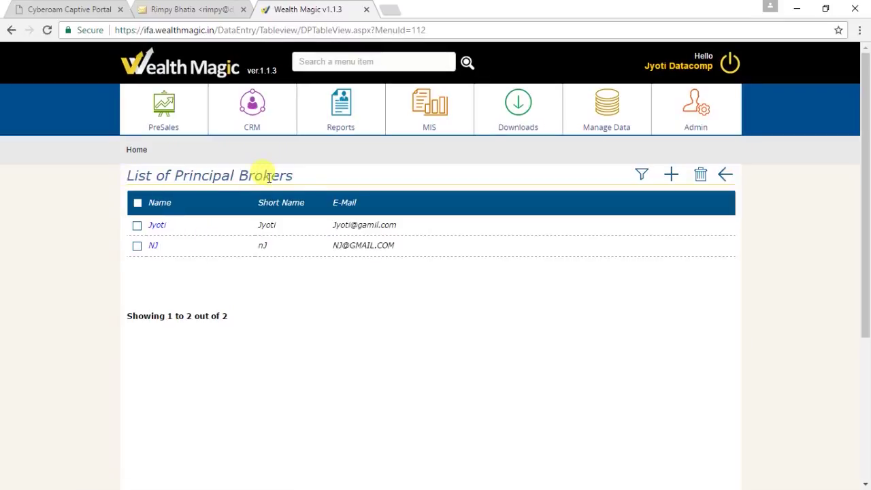
left_click(673, 176)
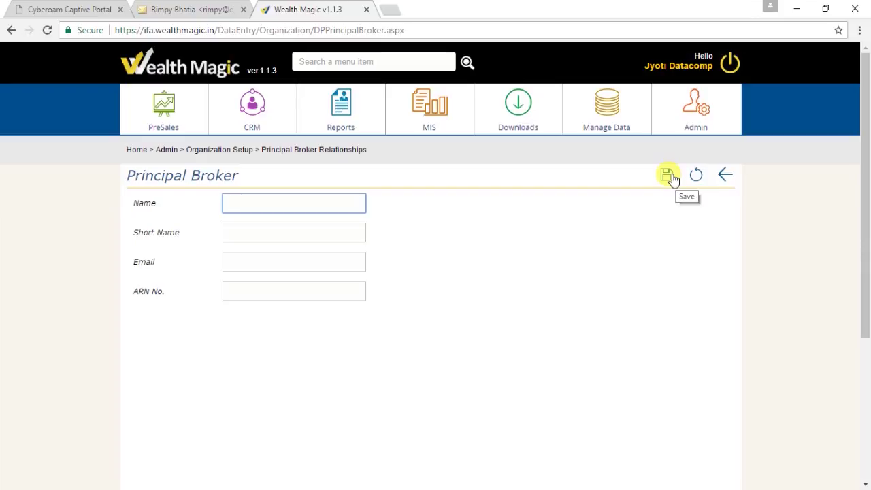
- Go back from the blank Principal Broker form to the principal broker list
left_click(725, 175)
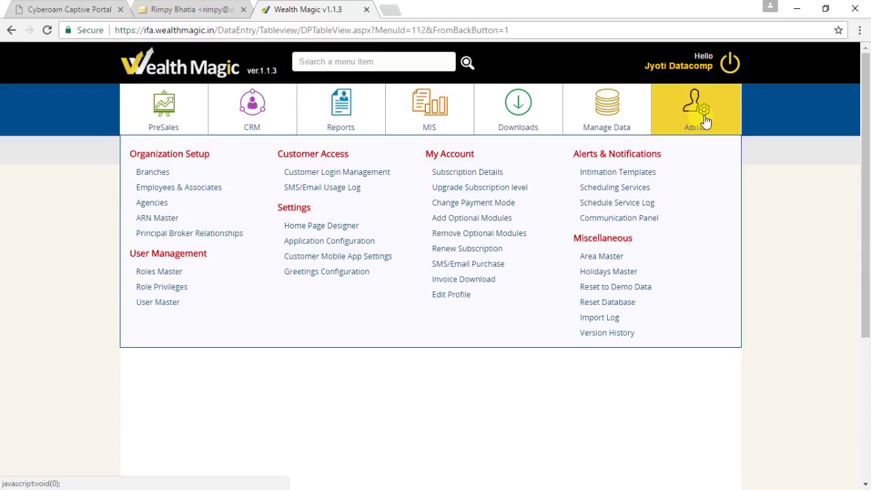